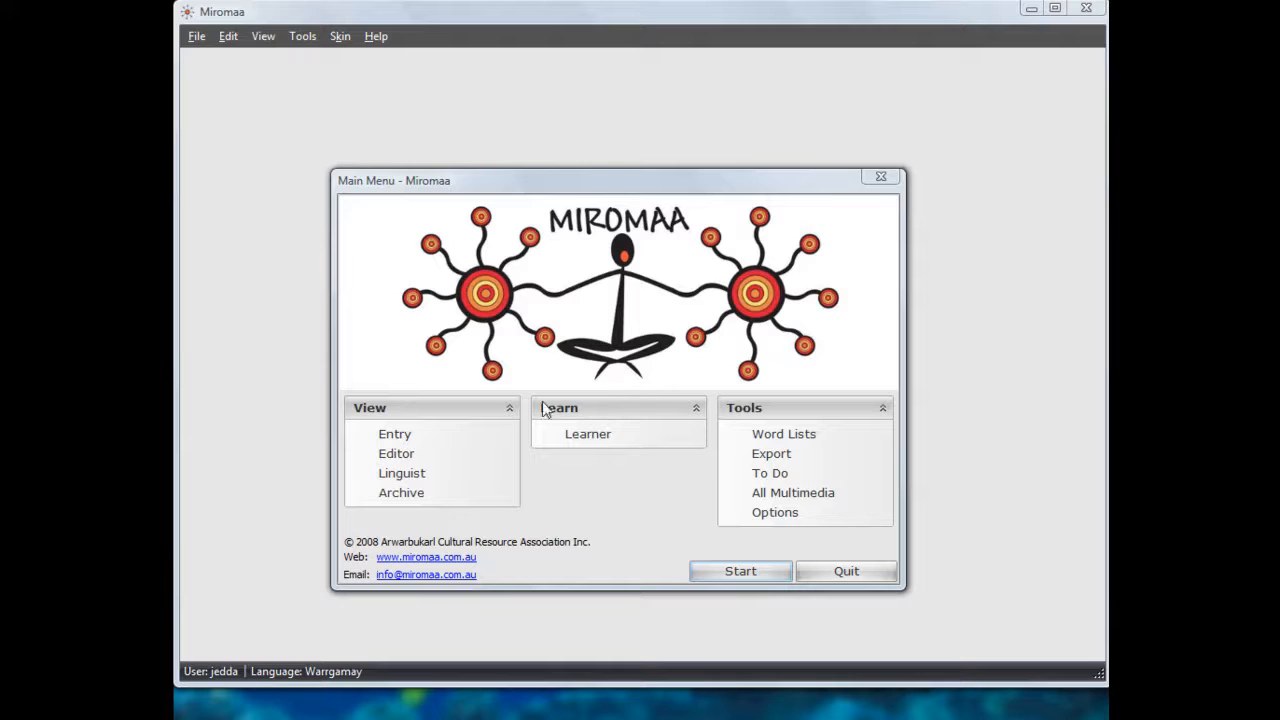
Open the Editor view and examine the first entry's word, original recorded spelling and English translation fields
click(400, 460)
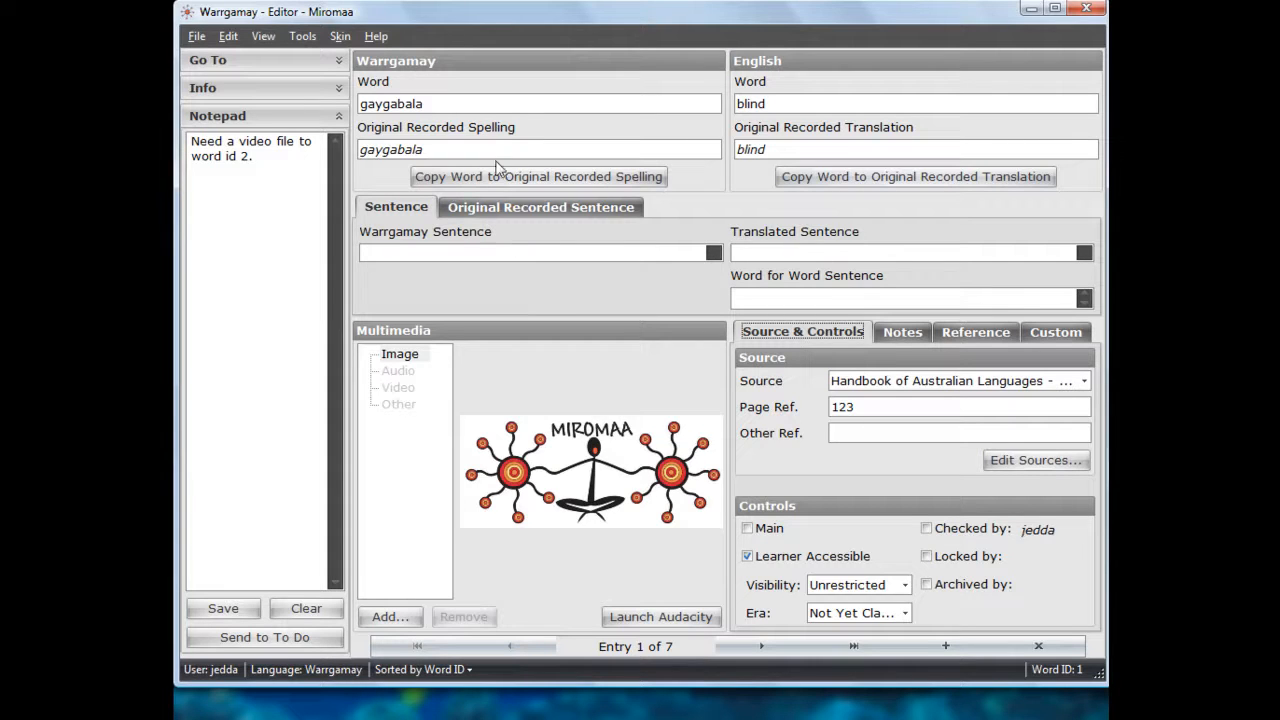
click(492, 103)
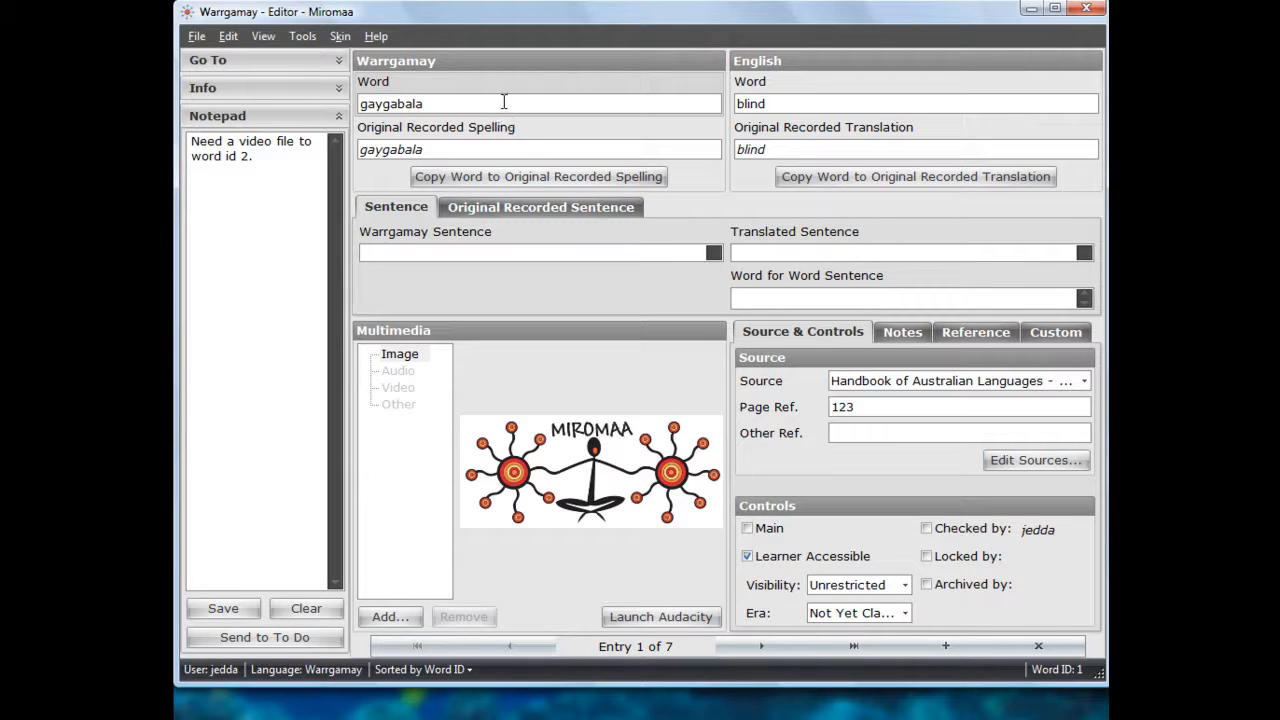
click(504, 155)
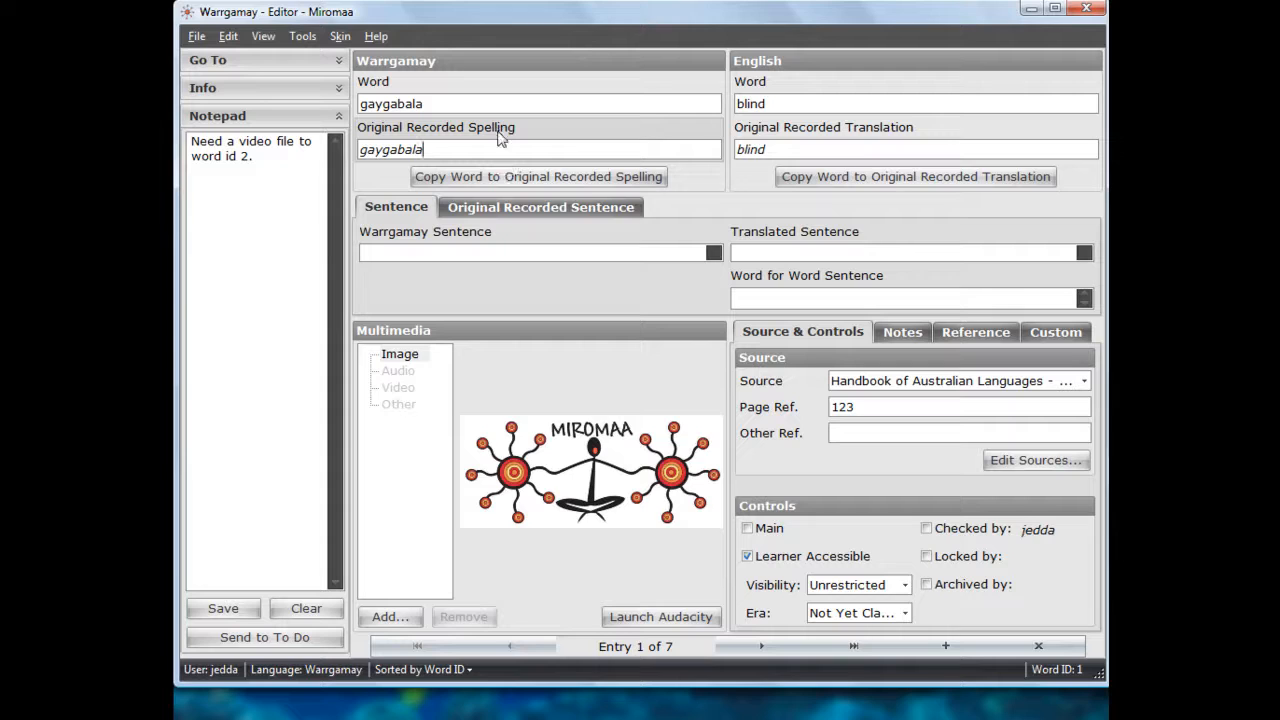
click(482, 102)
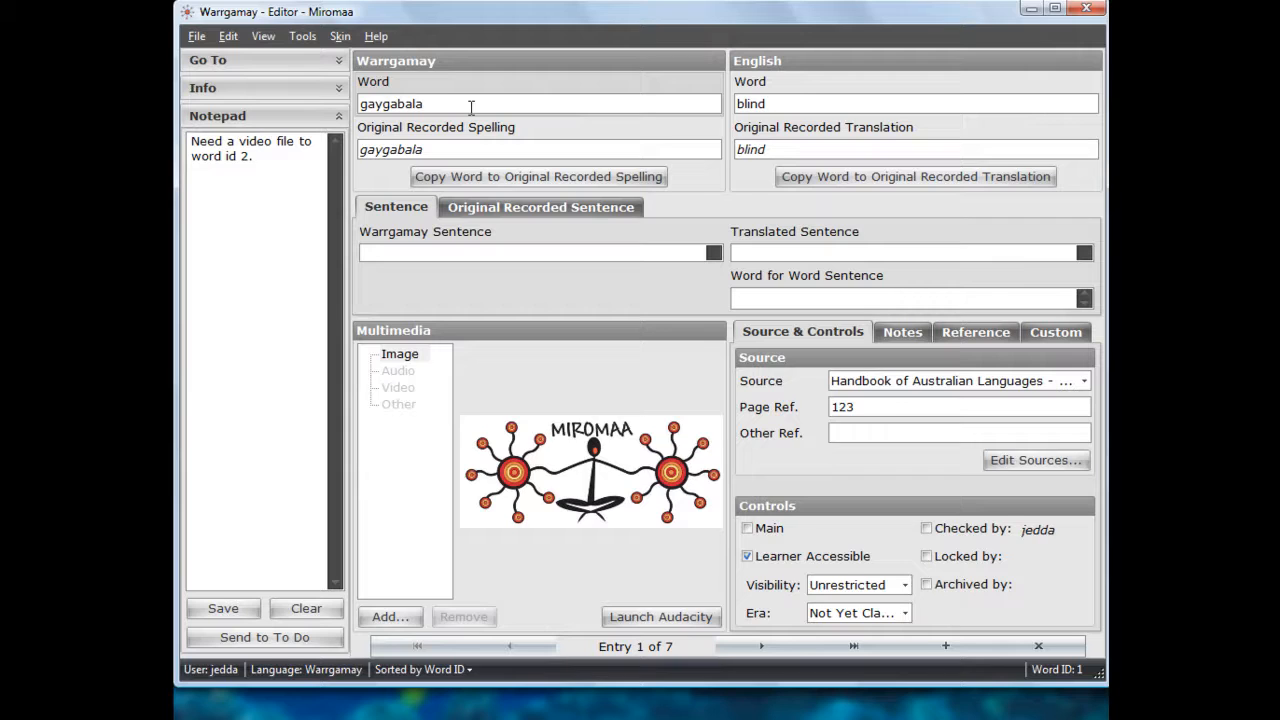
click(565, 149)
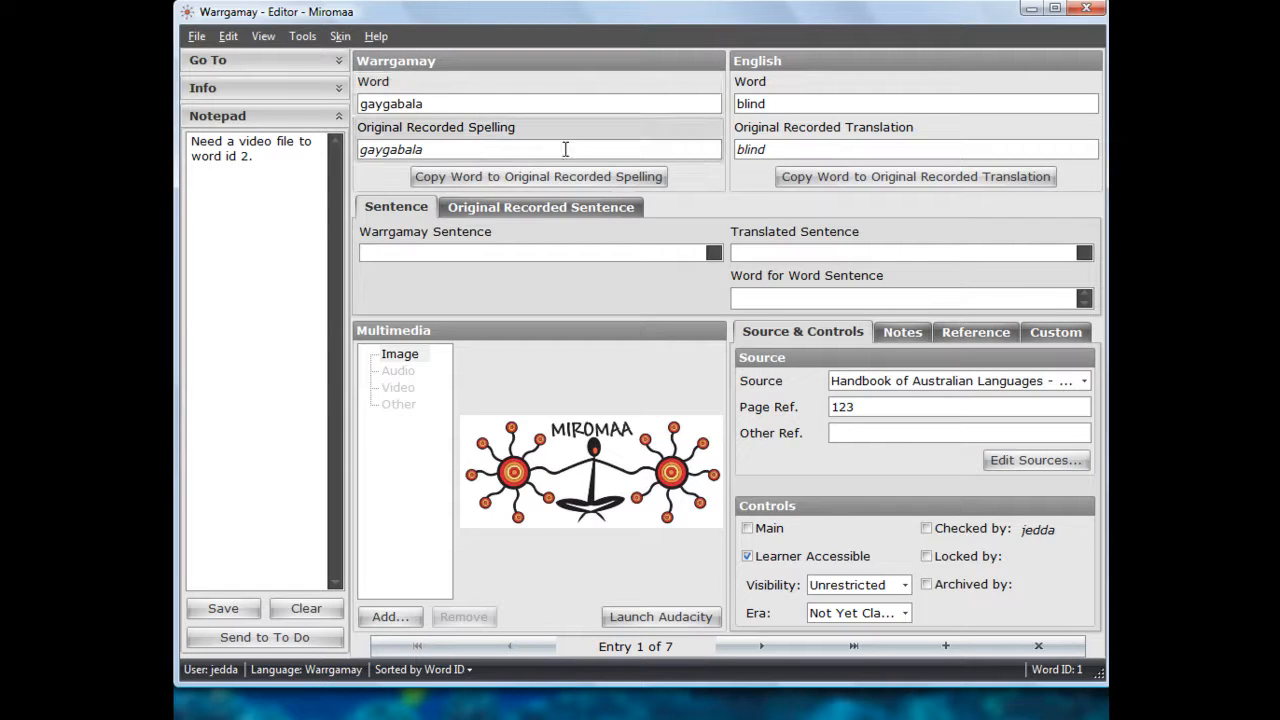
click(797, 106)
click(808, 147)
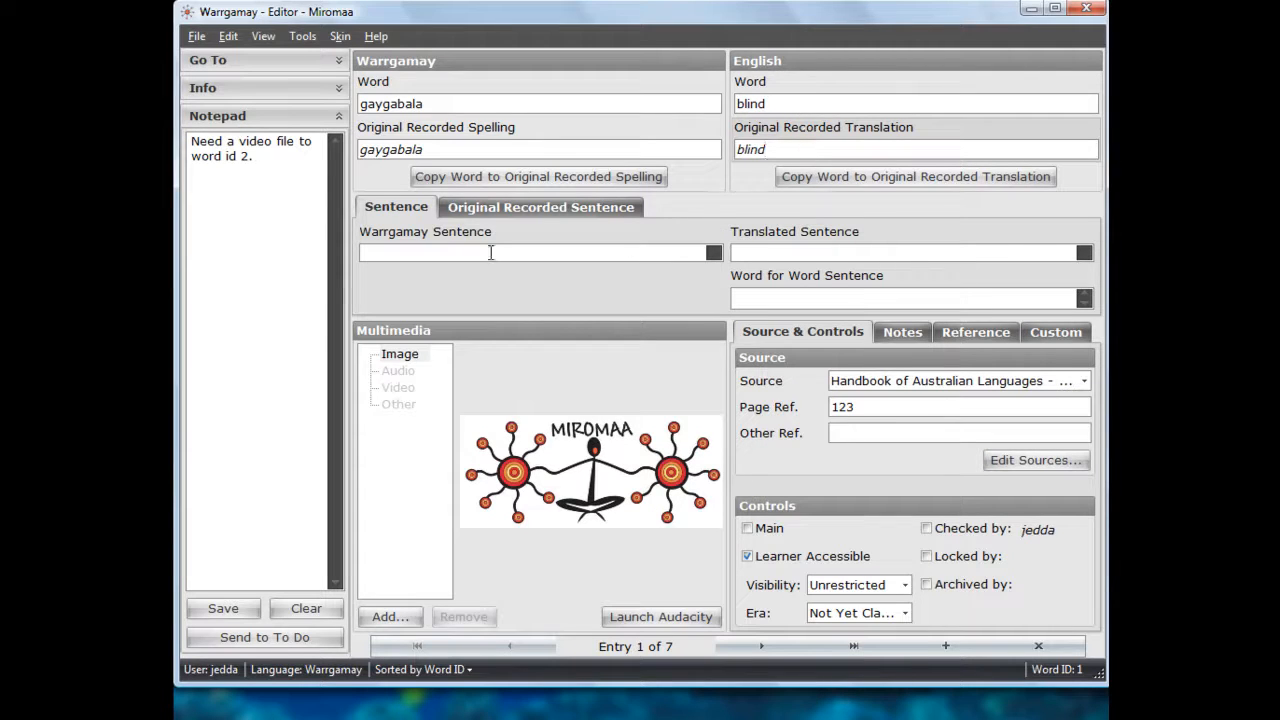
Examine the entry's sentence fields and its Image, Audio, Video and Other multimedia categories
click(389, 208)
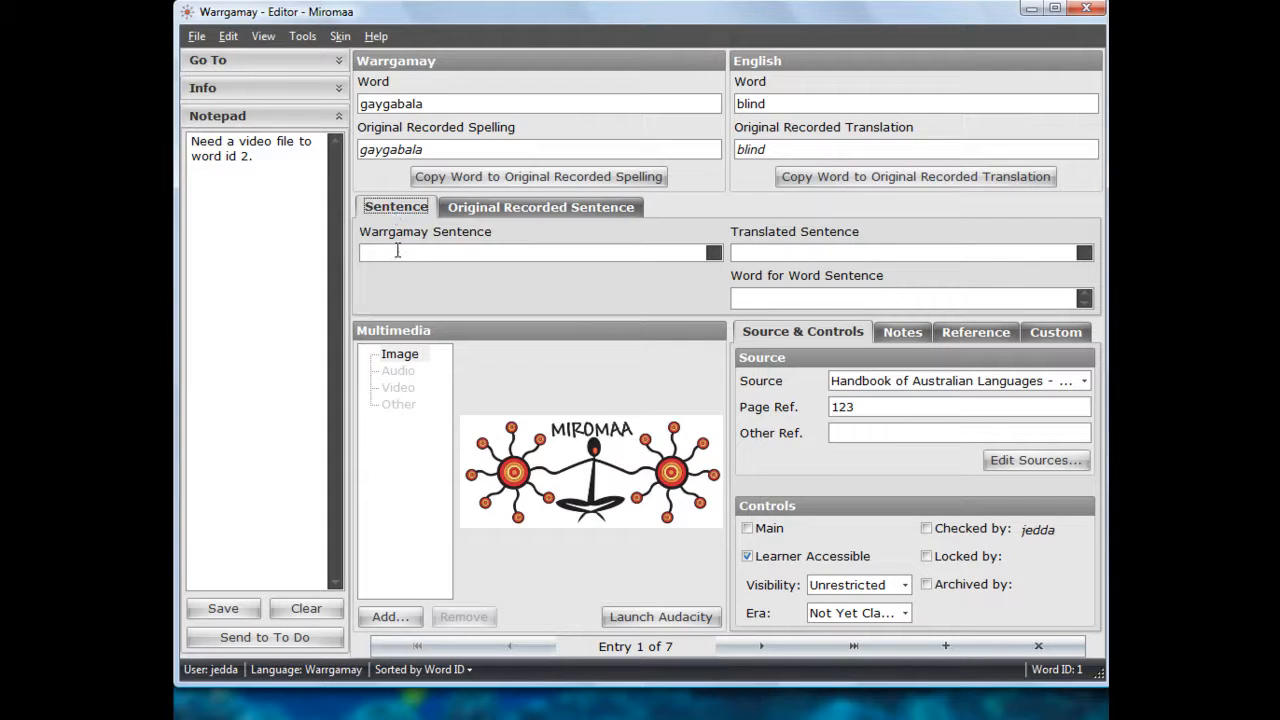
click(399, 252)
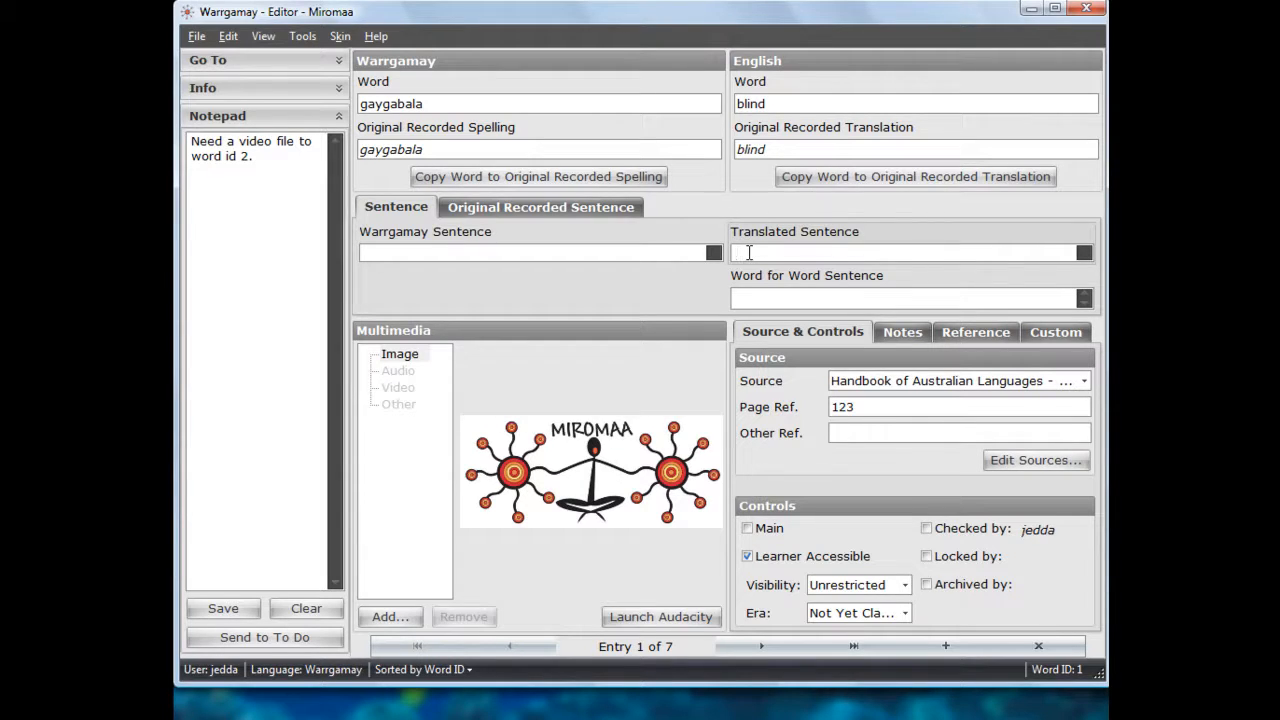
click(752, 297)
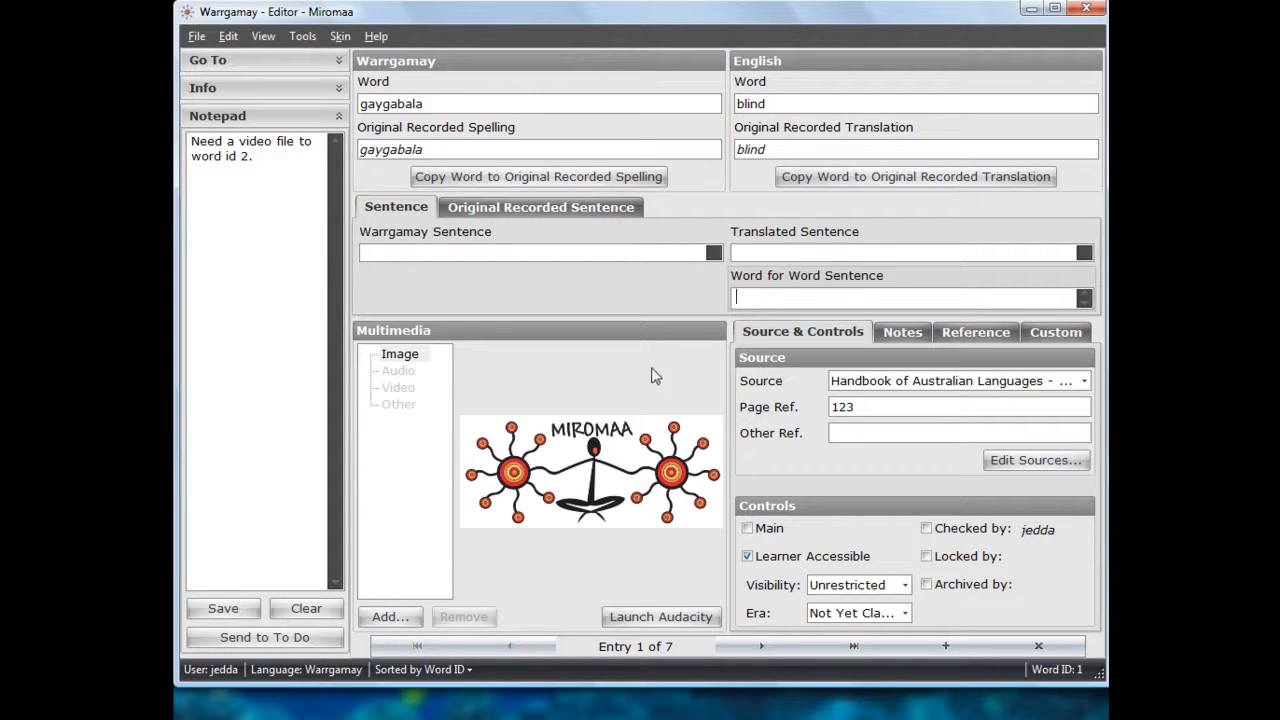
click(415, 358)
click(403, 372)
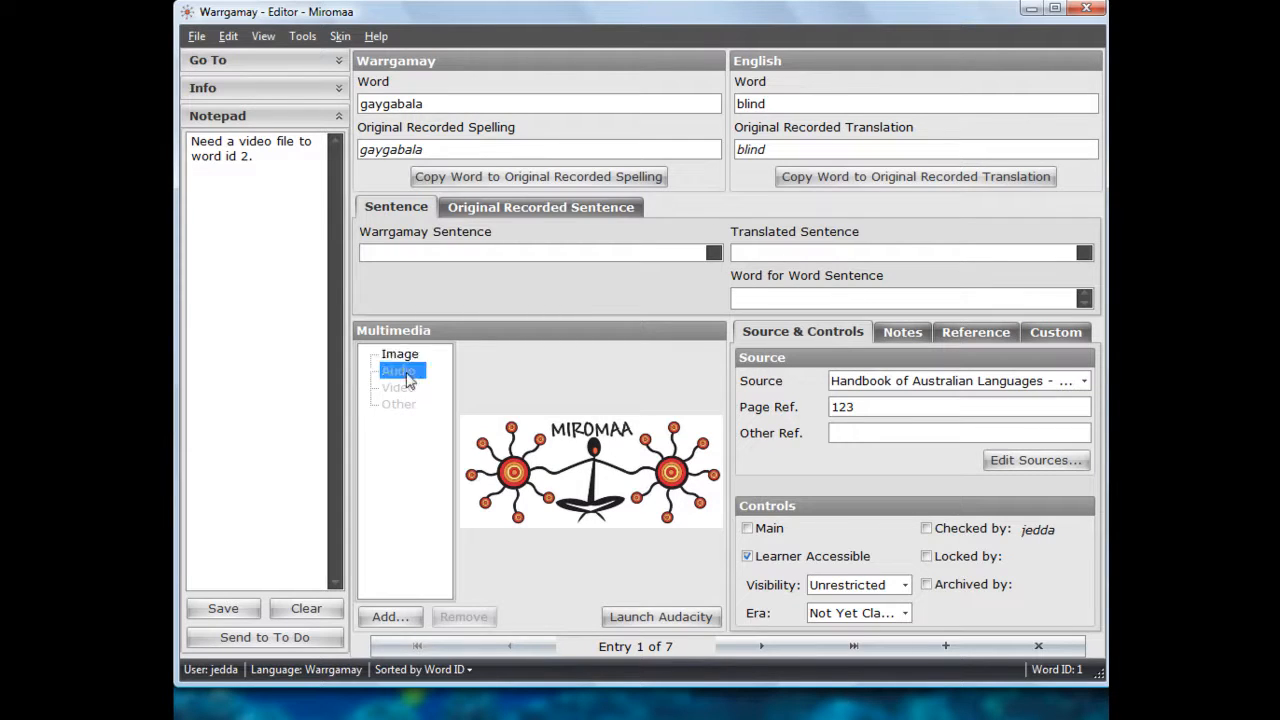
click(405, 389)
click(405, 405)
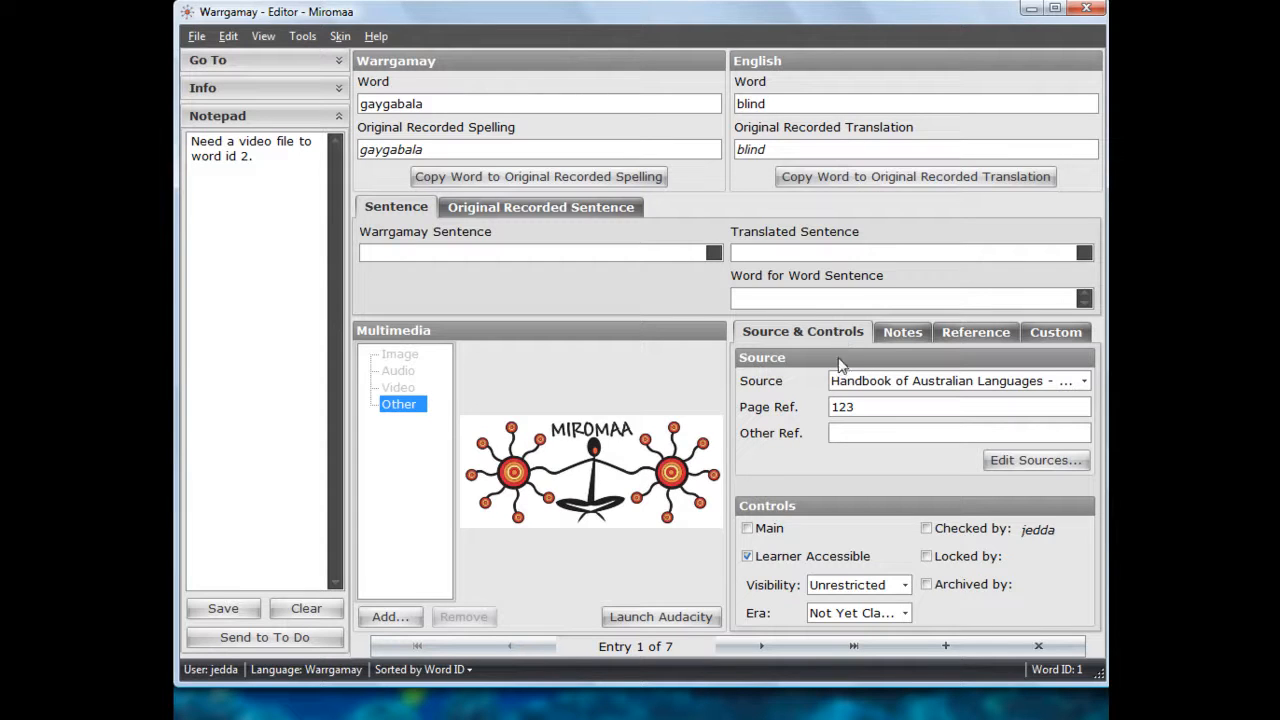
Review the entry's source choices, keeping Handbook of Australian Languages, and look at its page and other reference fields
click(1084, 382)
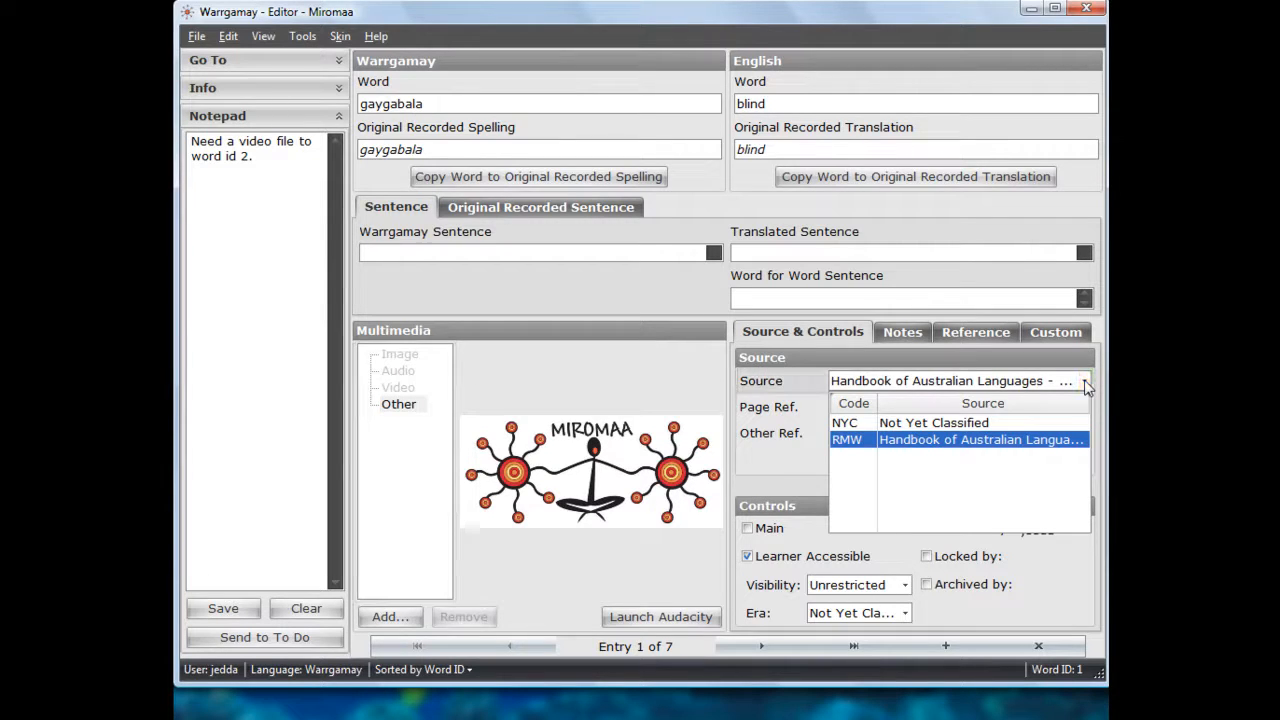
click(1060, 444)
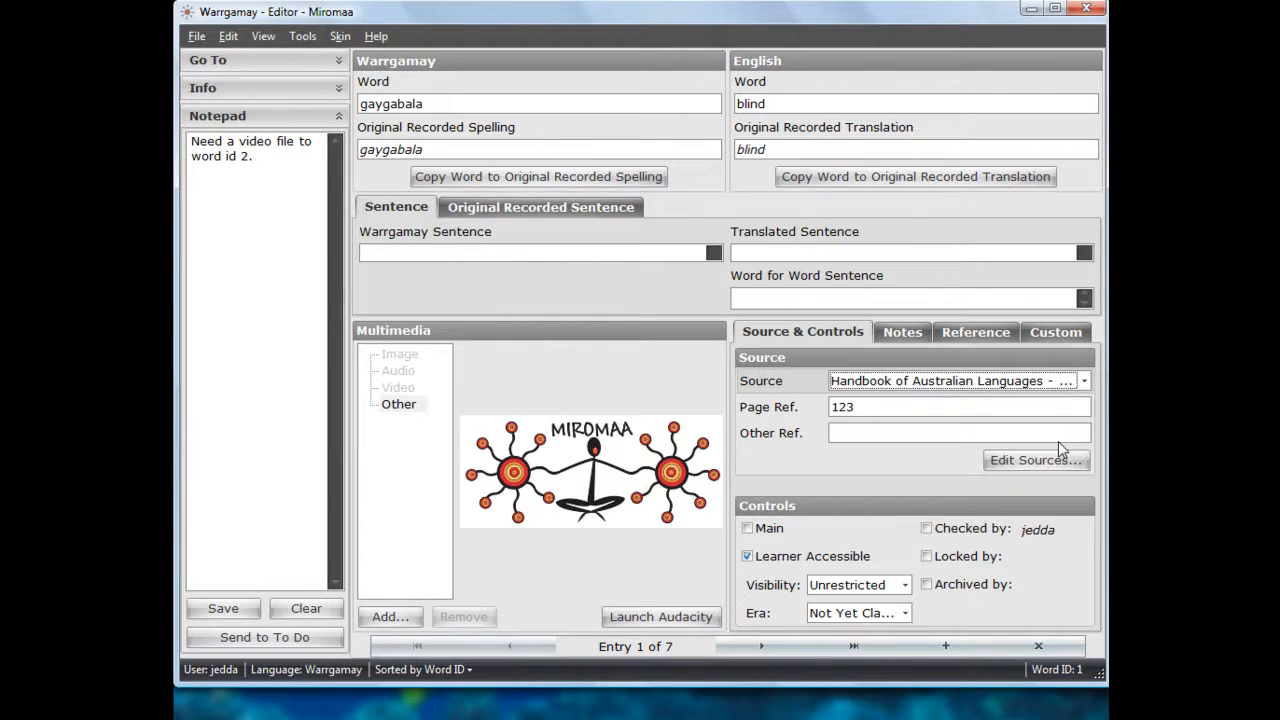
click(913, 409)
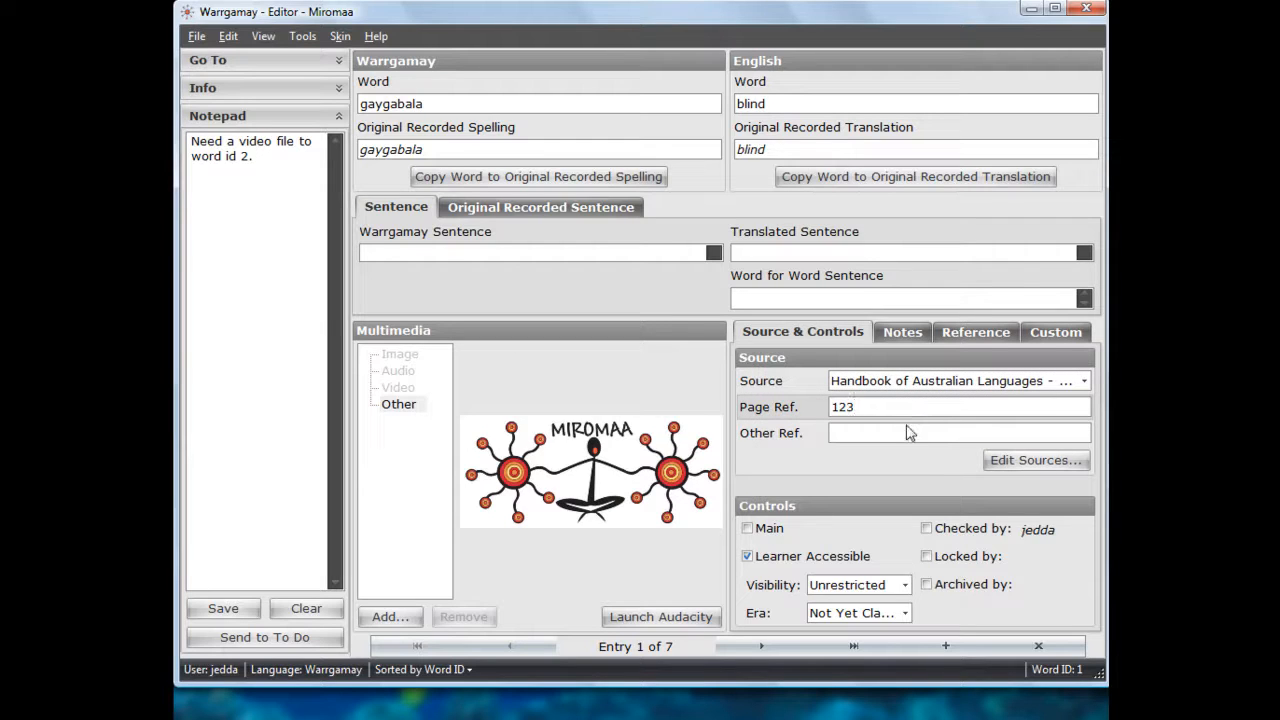
click(891, 434)
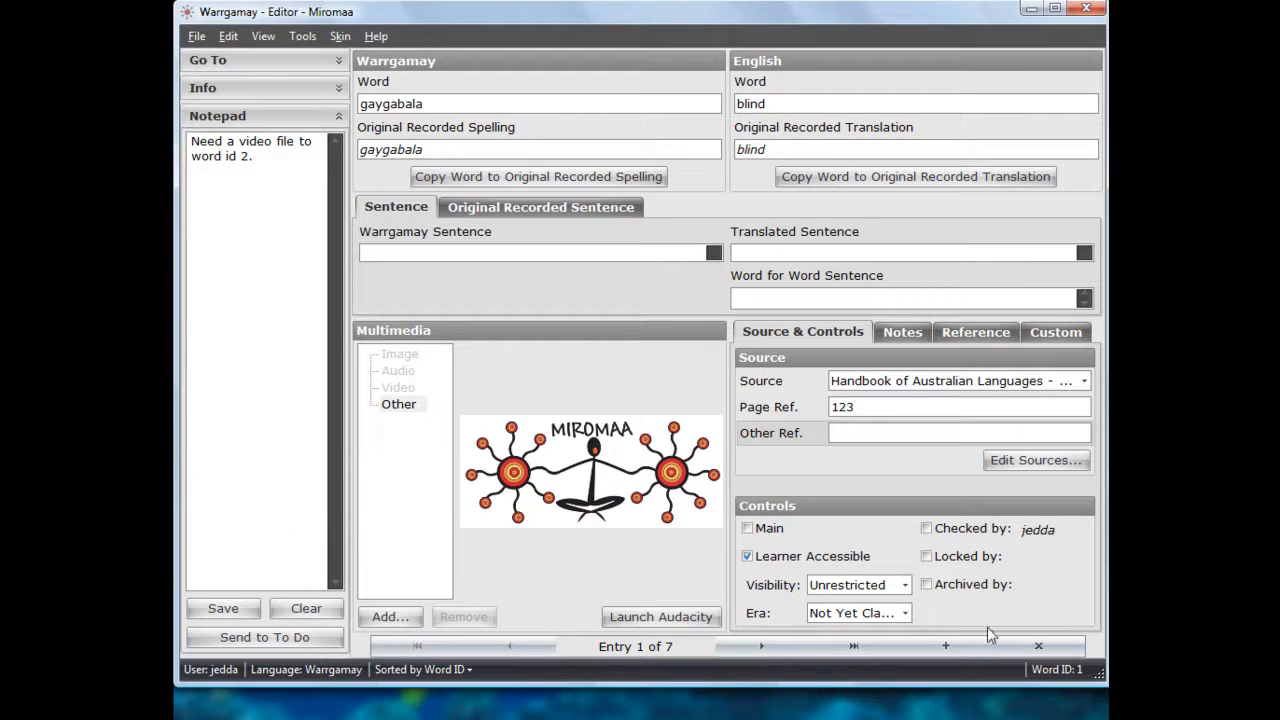
Mark the gaygabala entry as Main and Checked, with Unrestricted visibility and the Traditional era
click(747, 529)
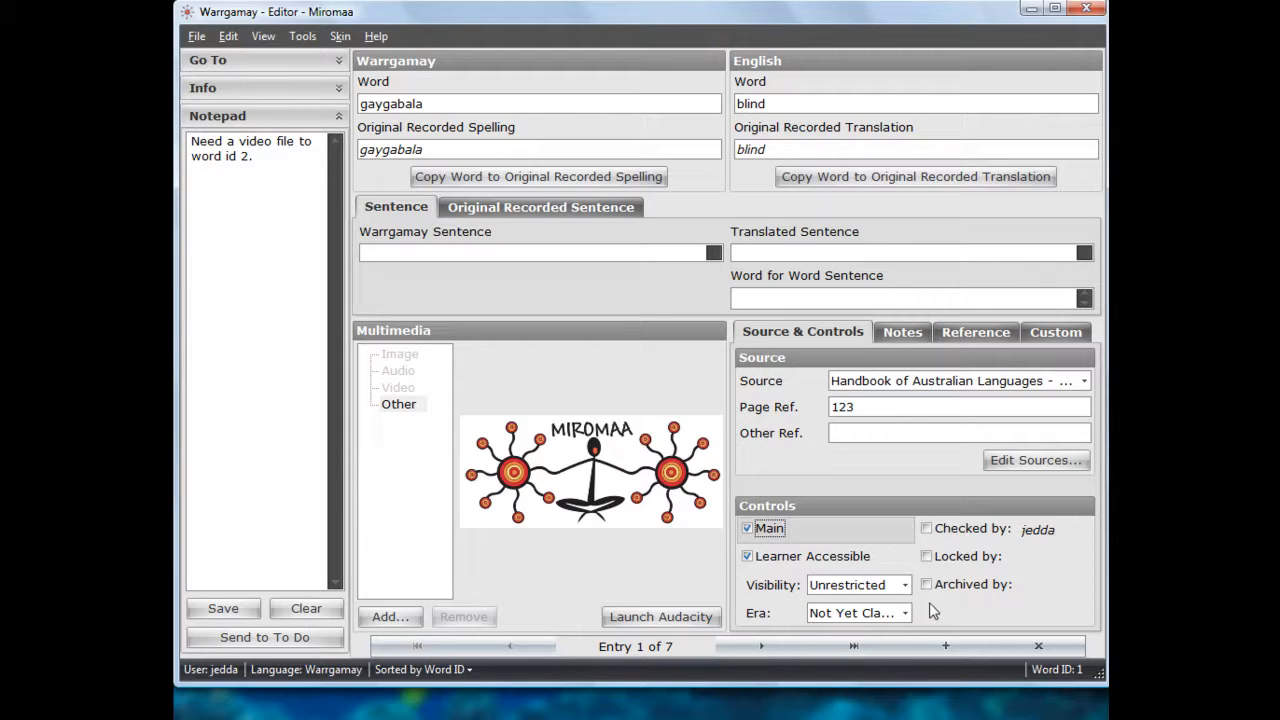
click(905, 585)
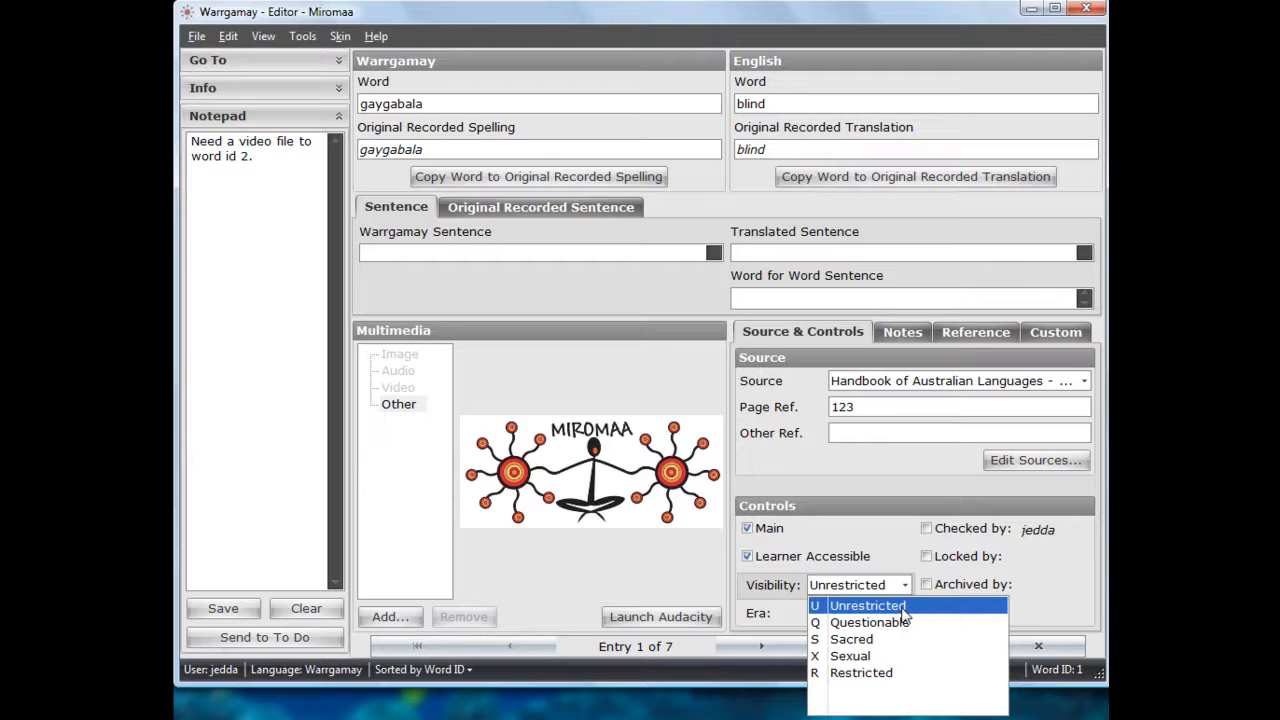
click(903, 612)
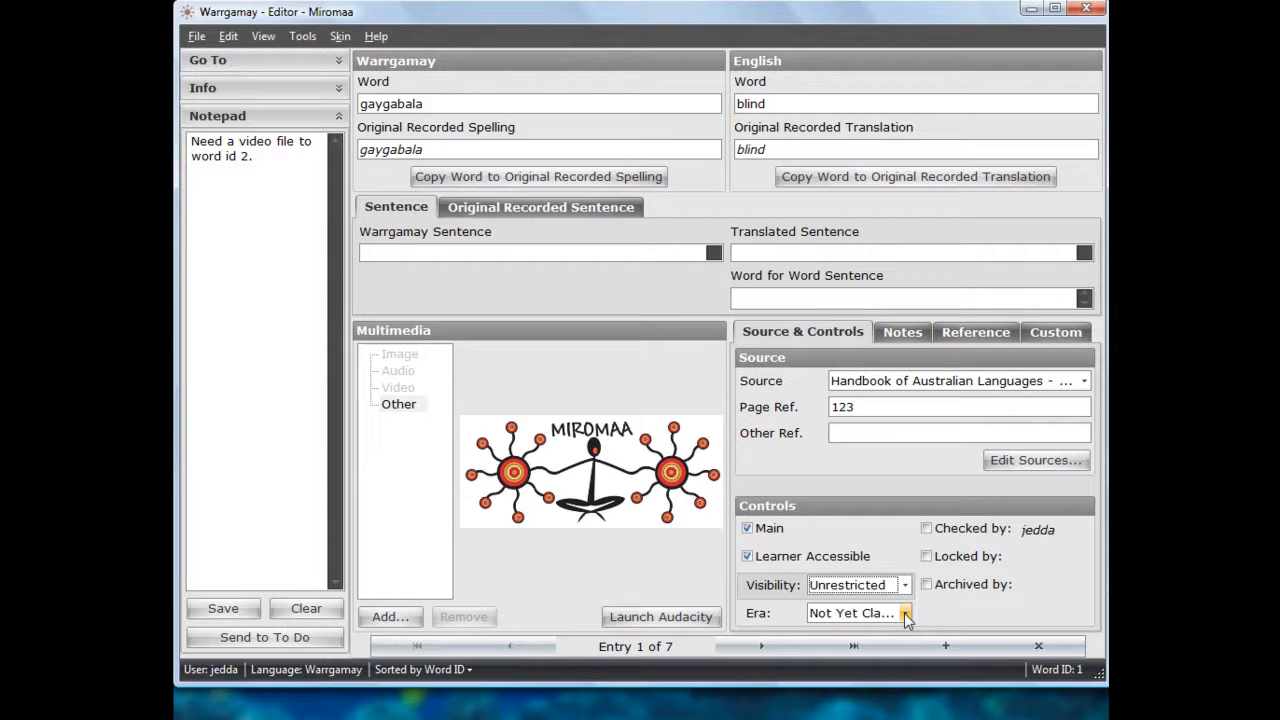
click(906, 614)
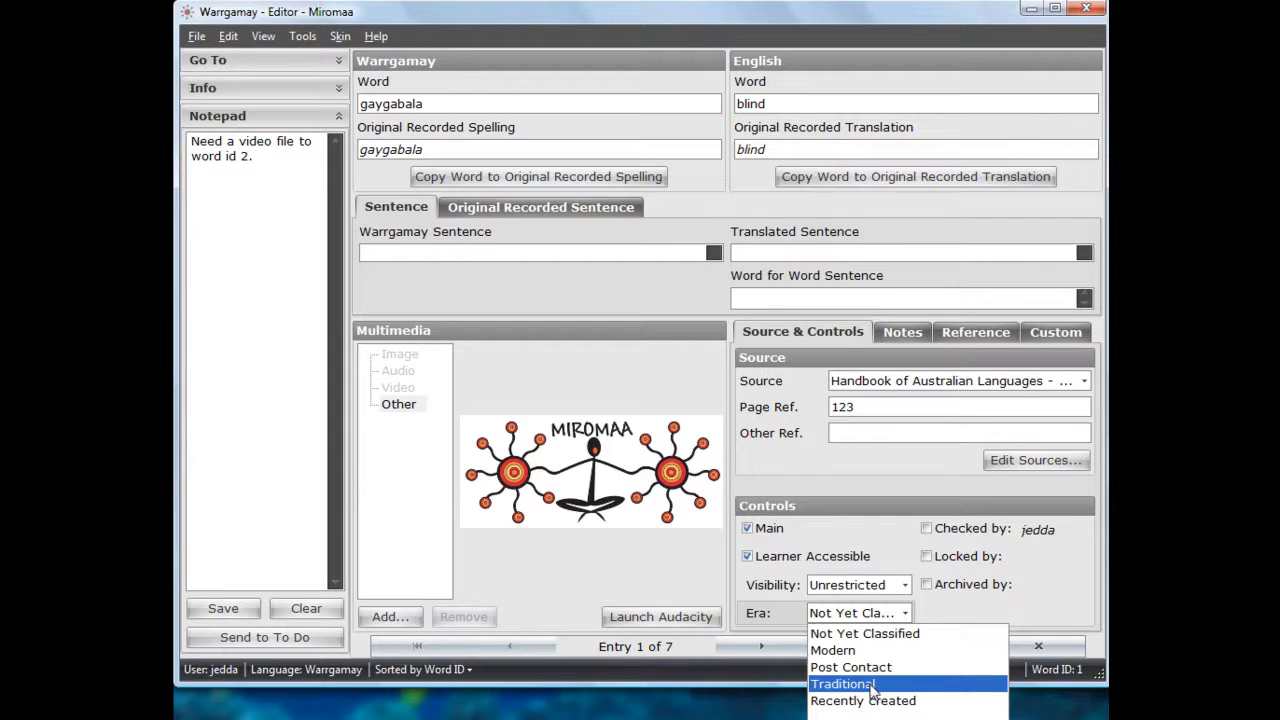
click(872, 686)
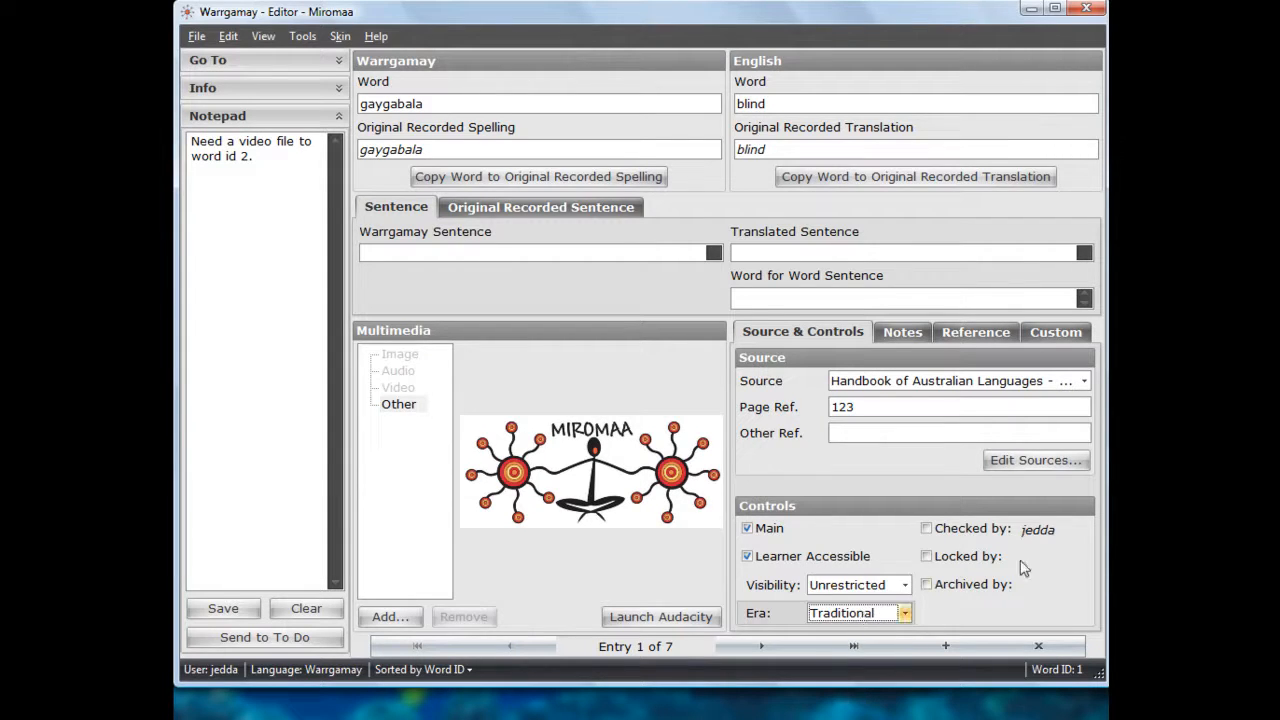
click(929, 532)
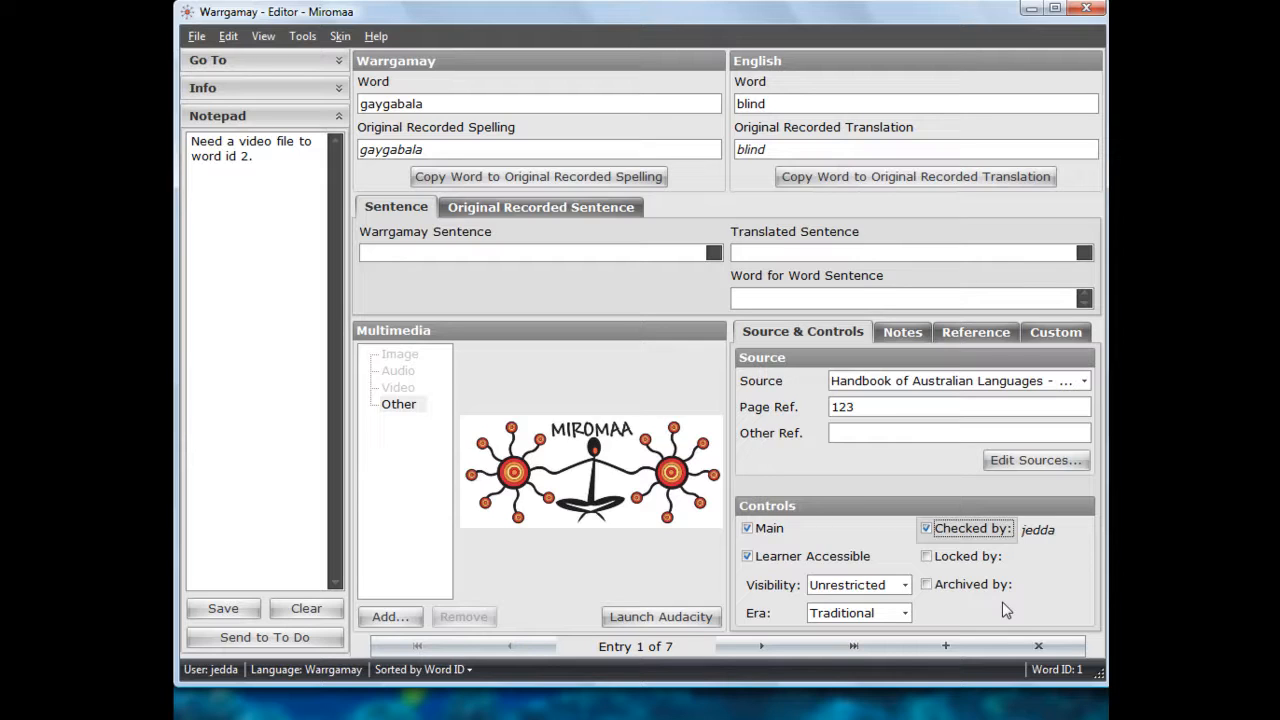
Add the extra information note "gaygabadja also means blind." to the gaygabala entry
click(907, 334)
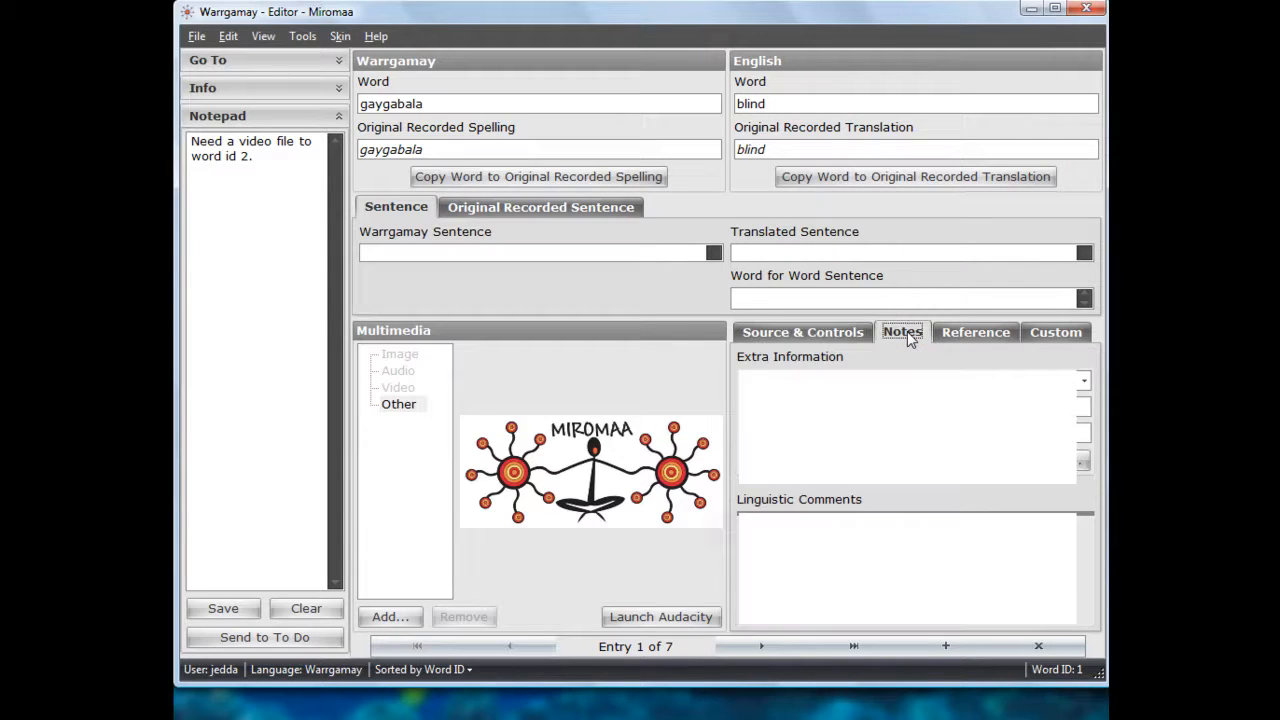
click(826, 382)
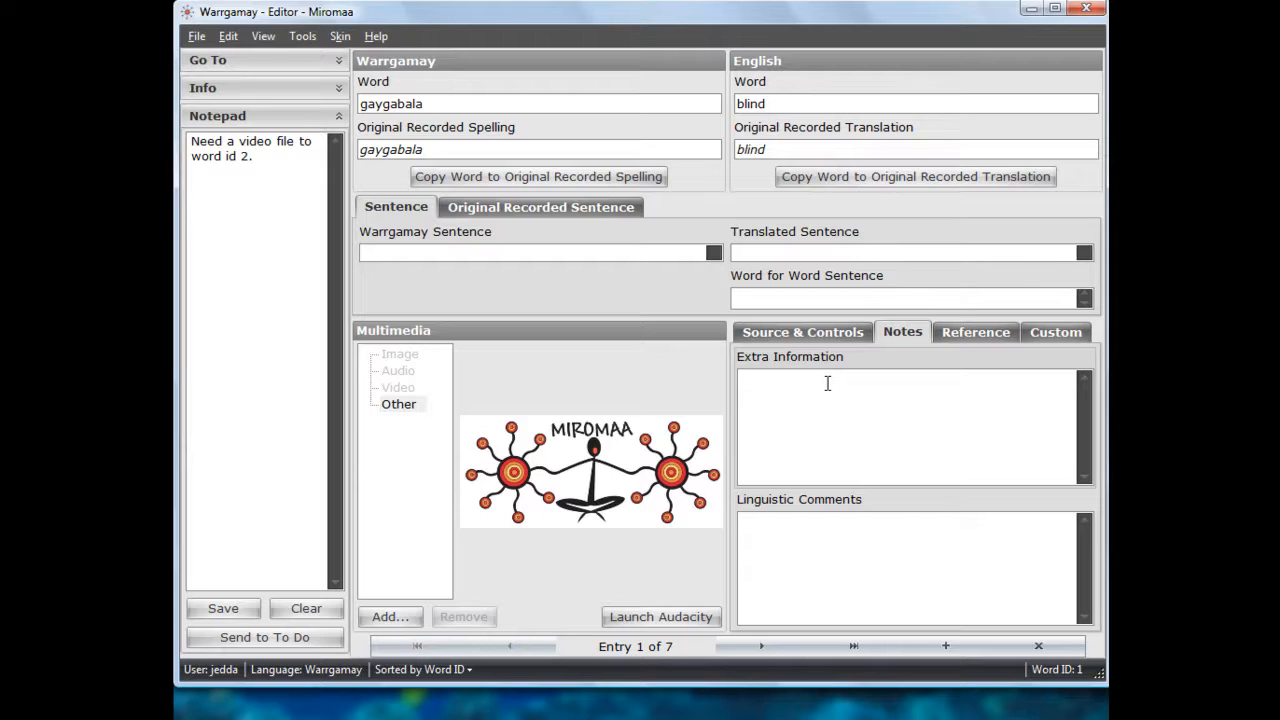
text(gayga)
text(badja also means blli)
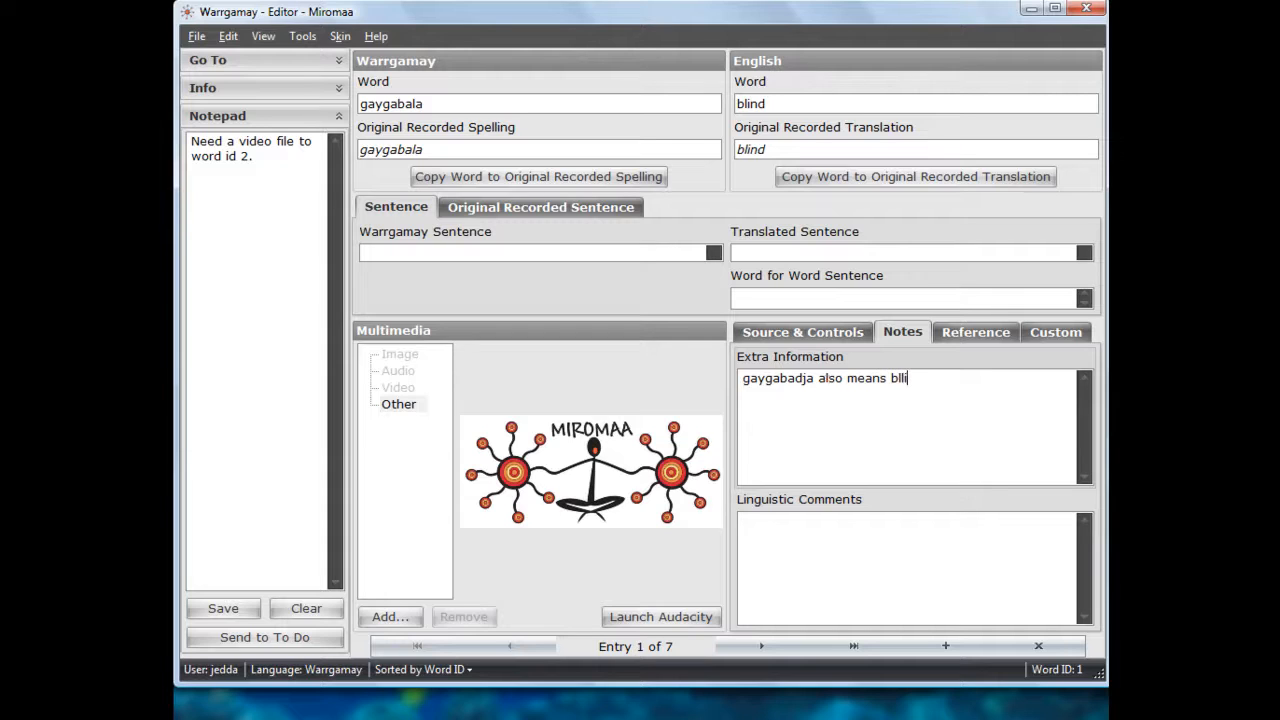
key(BackSpace)
key(BackSpace)
text(ind.)
click(896, 380)
key(Delete)
click(934, 530)
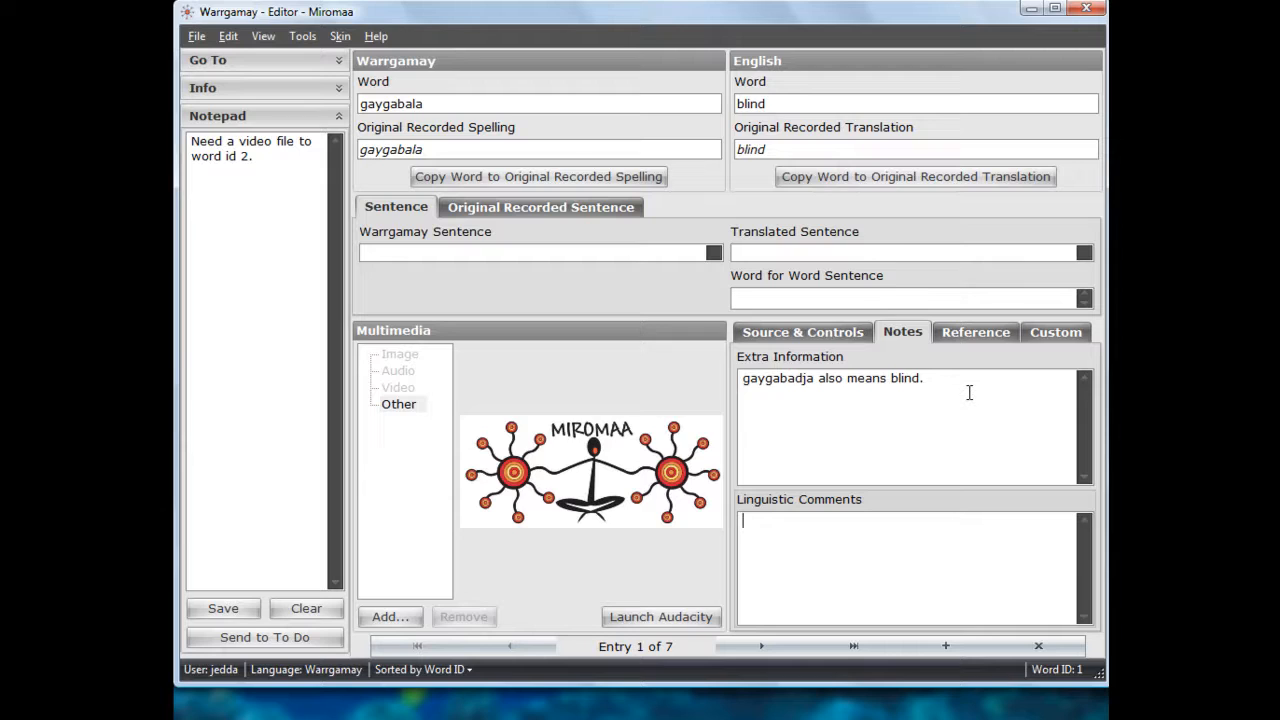
Add Noun as the entry's part of speech in its reference details
click(984, 340)
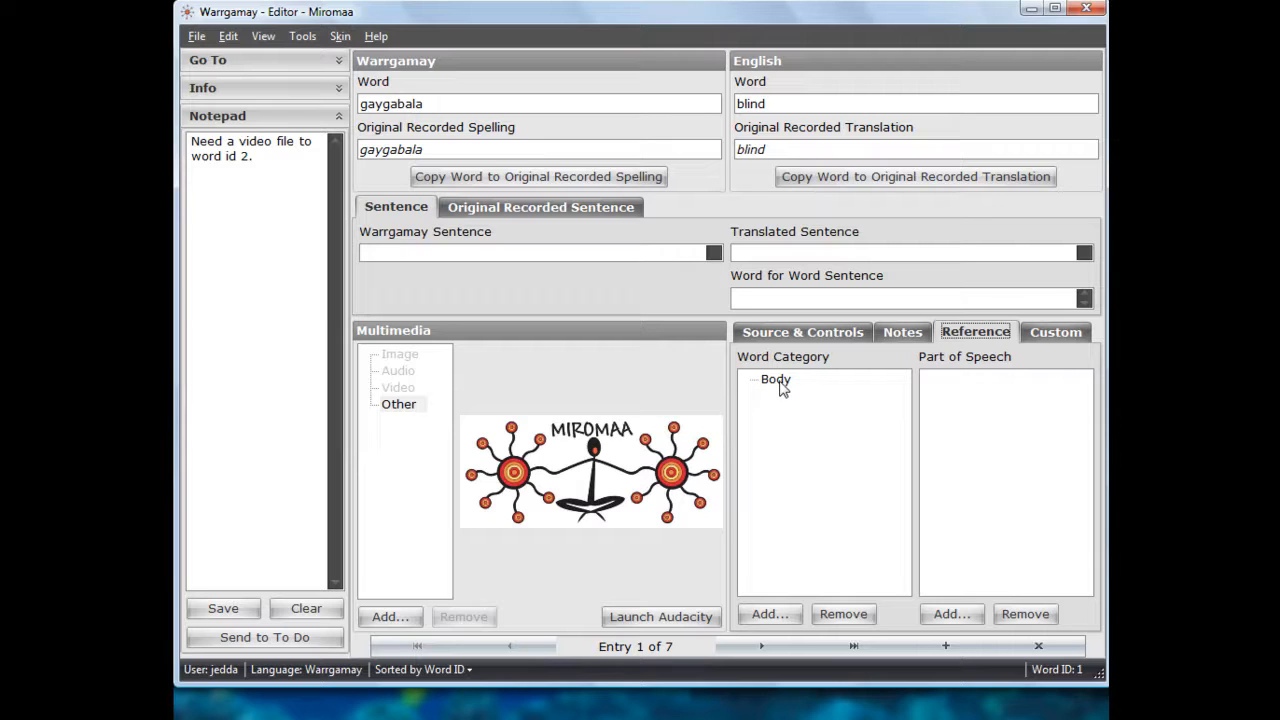
click(968, 388)
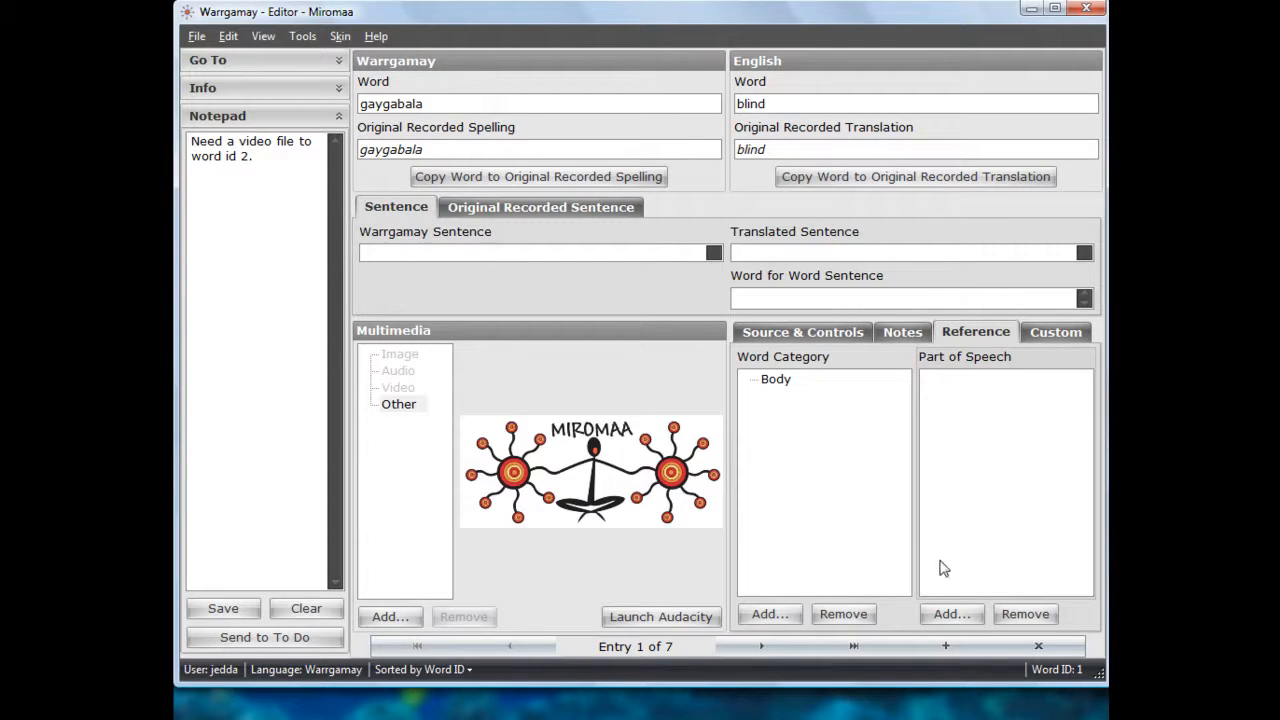
click(952, 614)
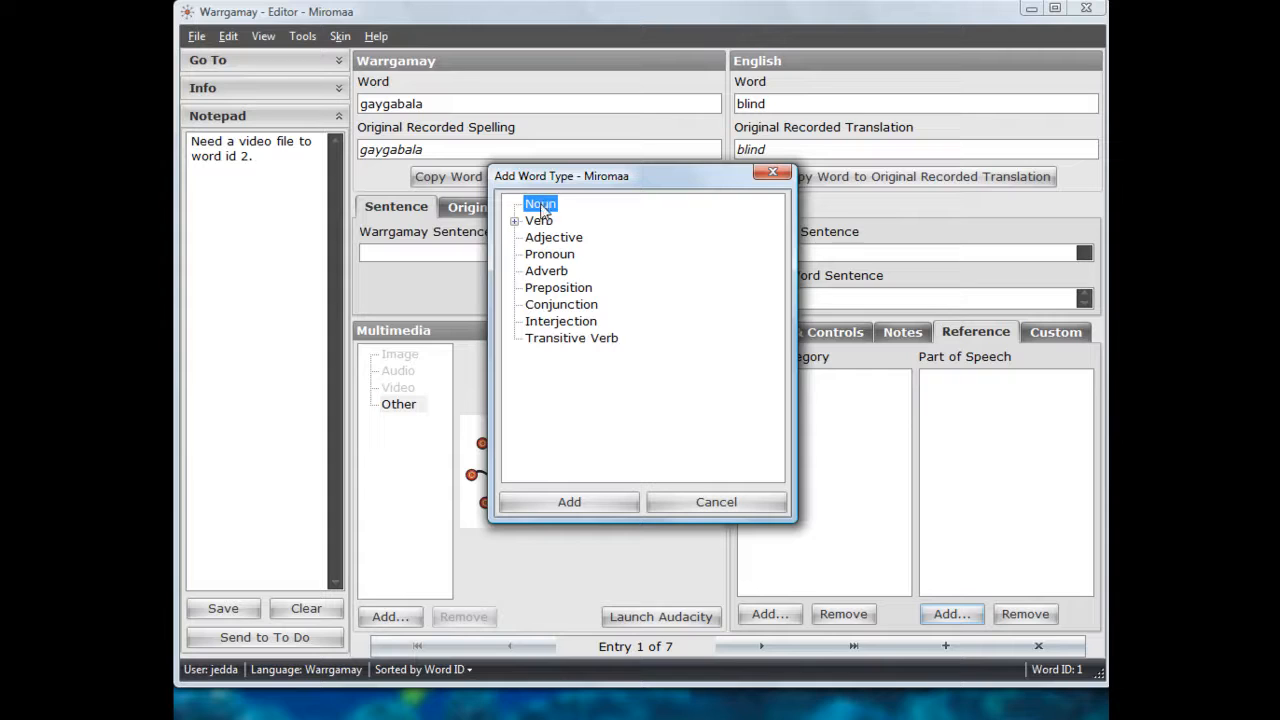
click(570, 503)
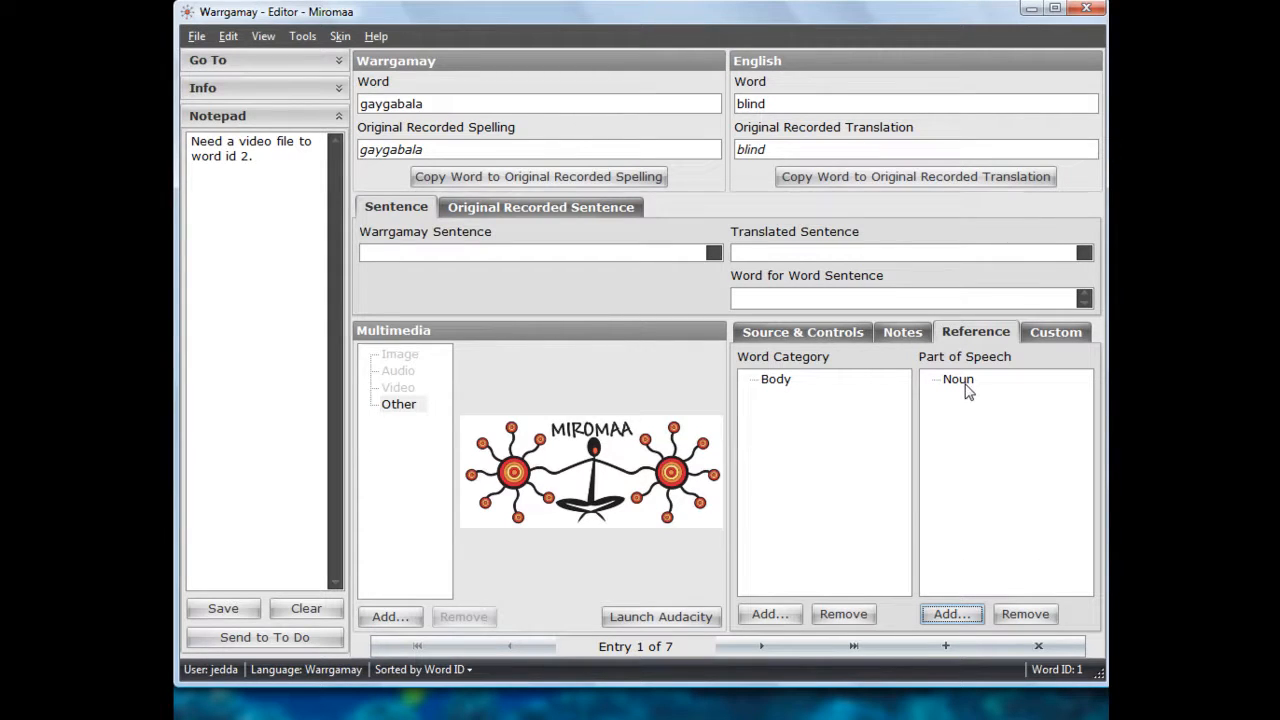
Examine the entry's custom fields, including the Unchecked source field
click(1042, 338)
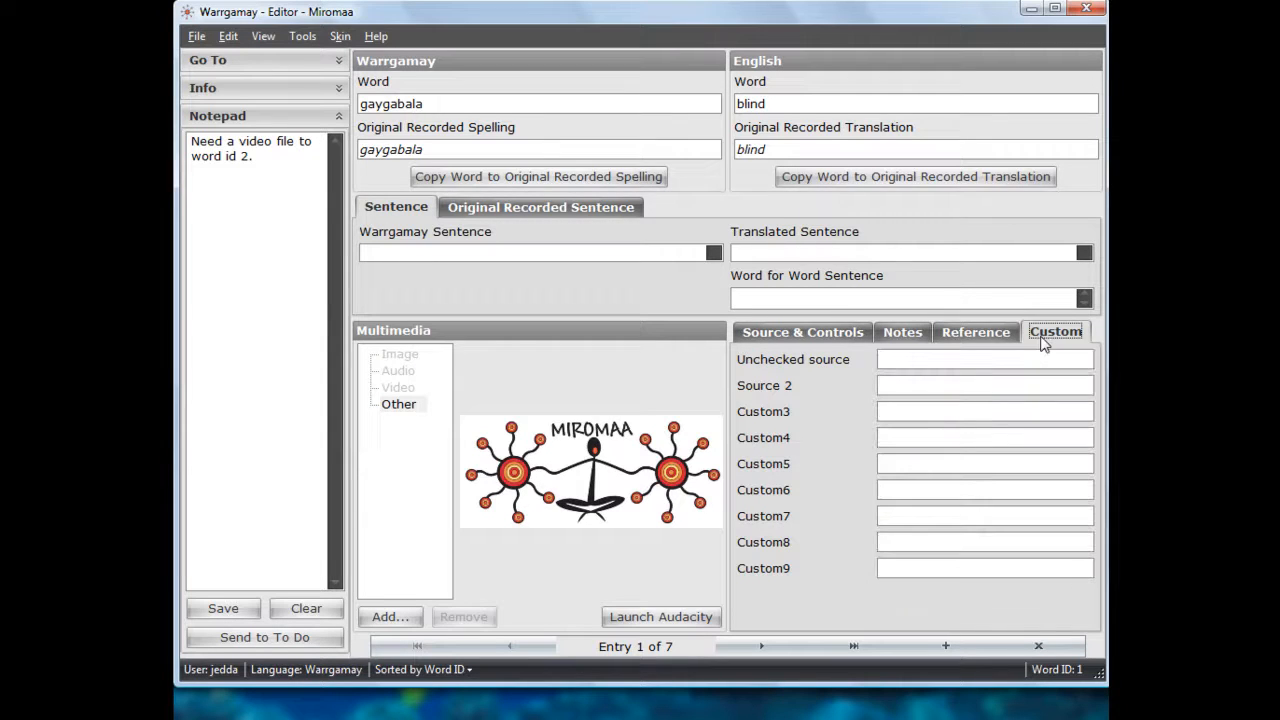
click(966, 360)
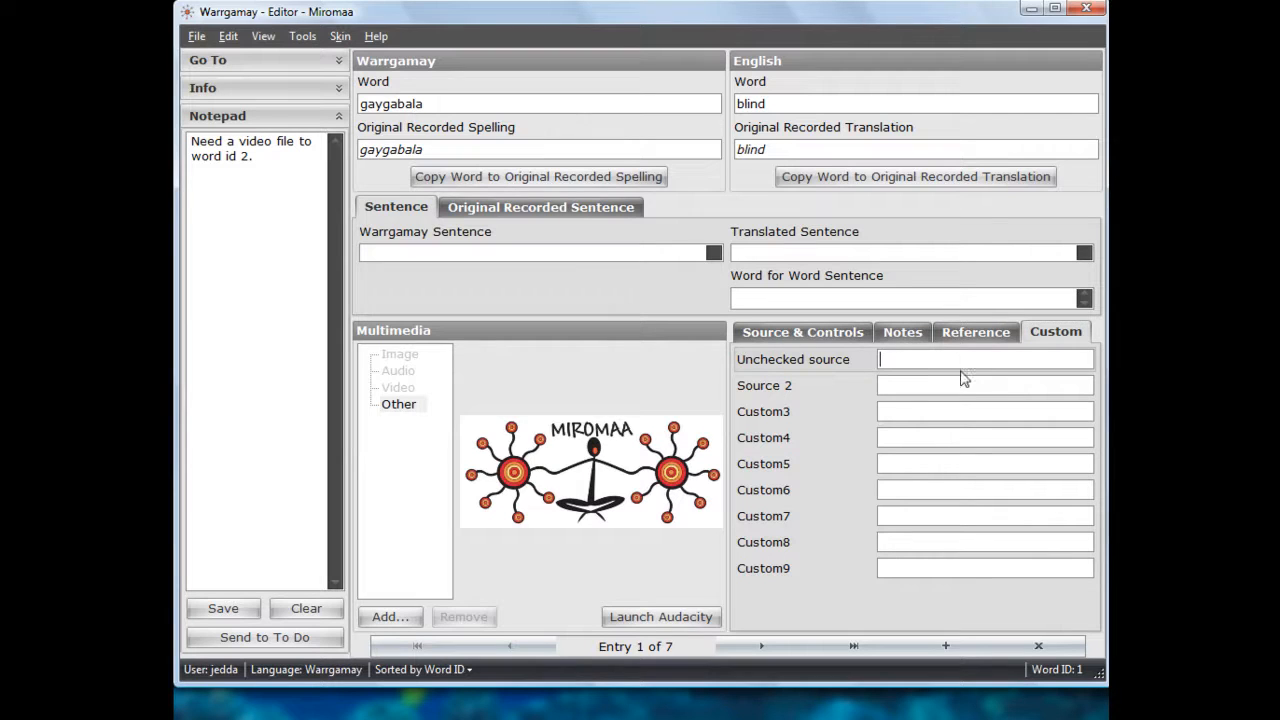
click(908, 360)
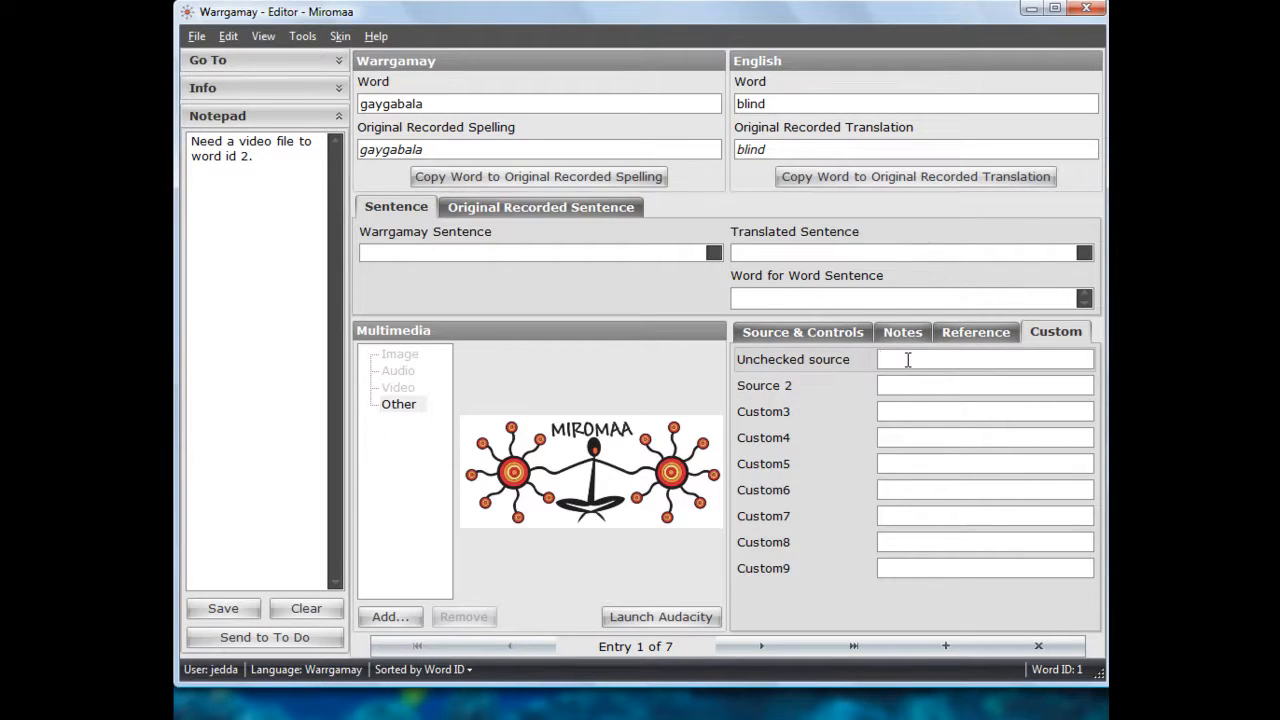
Go to the second entry's source and control details, and create a new blank entry
click(838, 336)
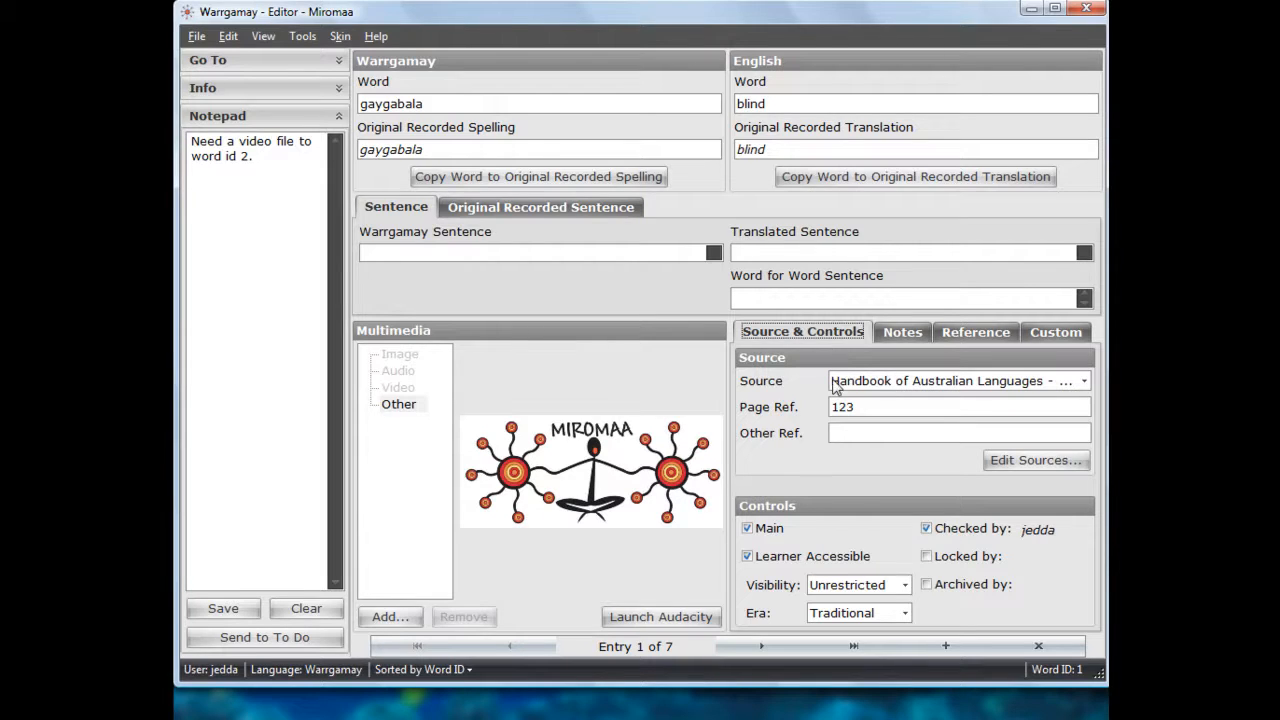
click(763, 646)
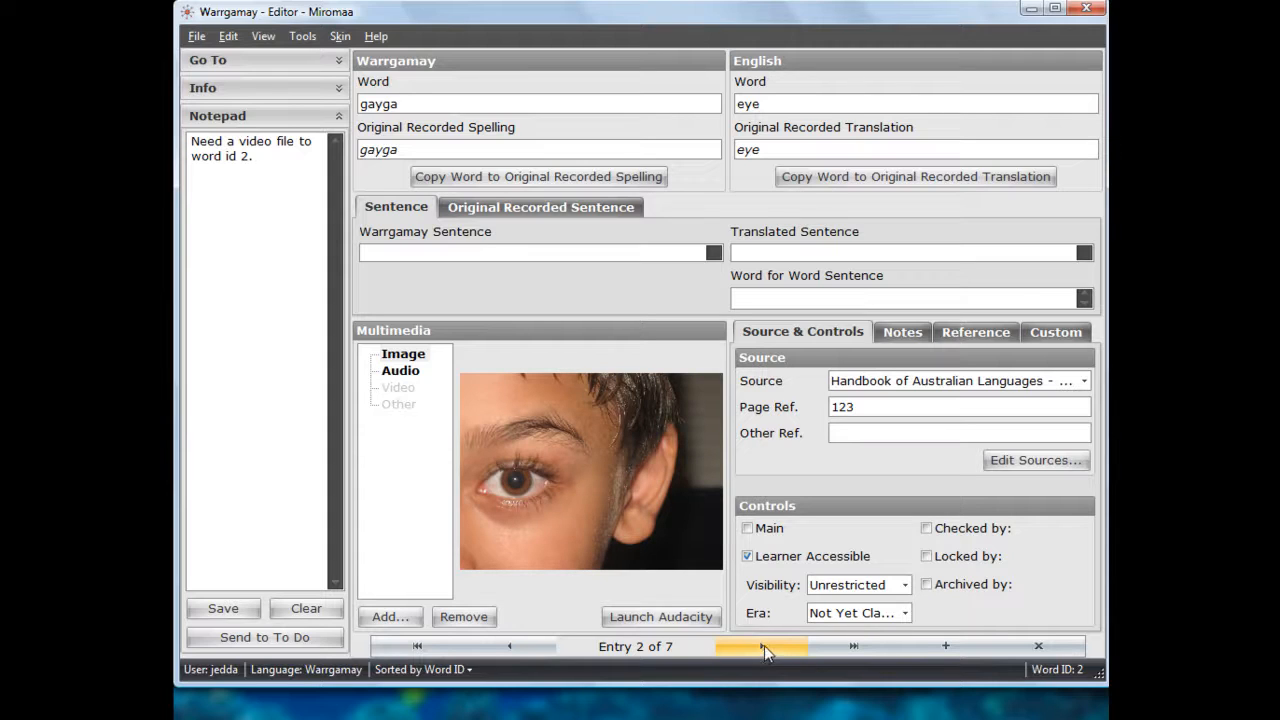
click(947, 648)
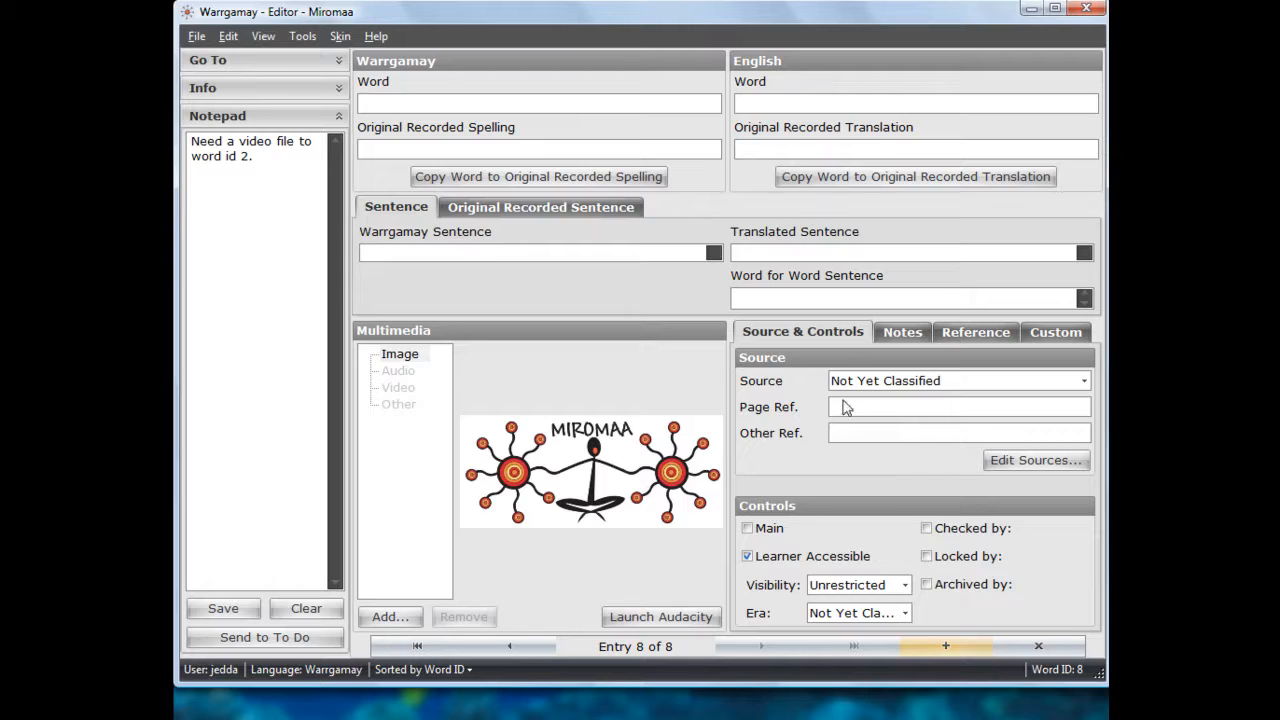